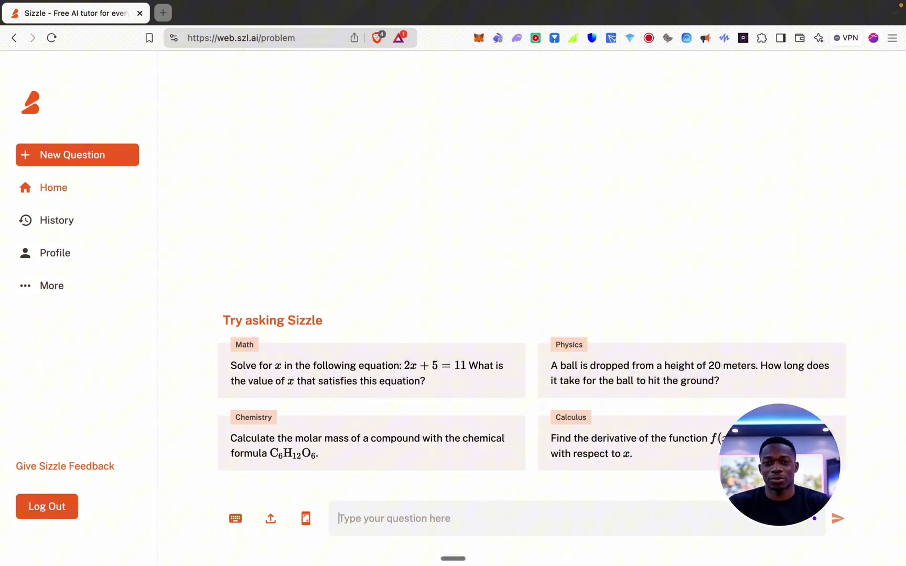
Step: Ask Sizzle AI 'What's the distance between the earth and the sun'
text(What's the d)
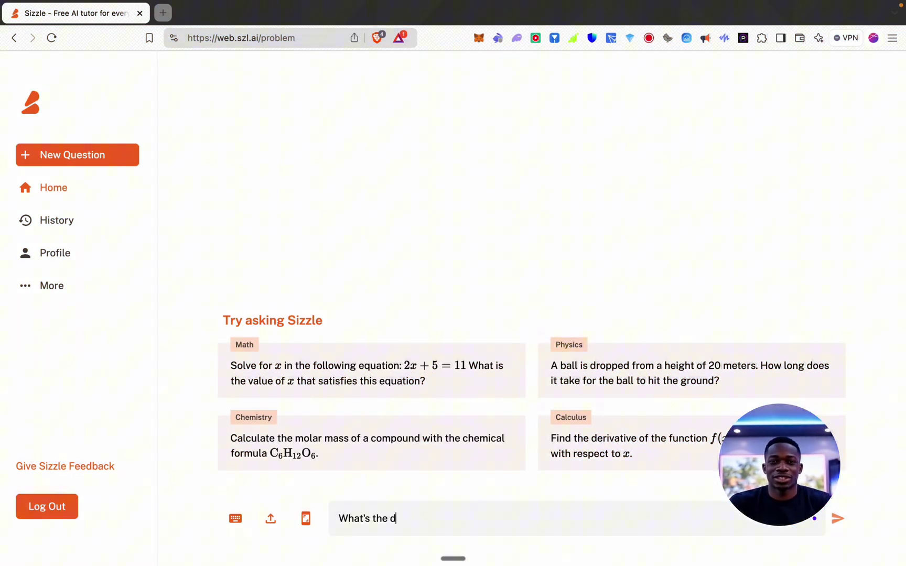
text(istance between t)
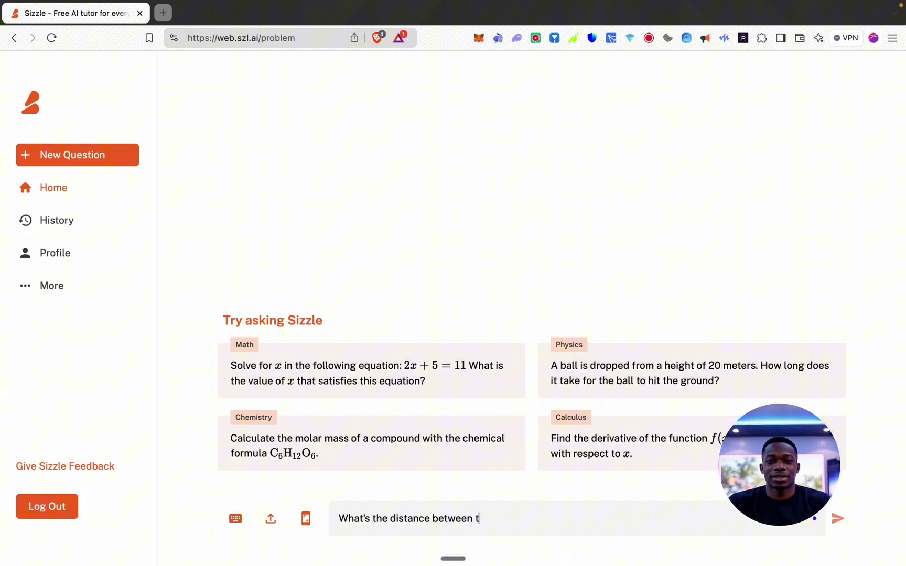
text(he earth and the sun)
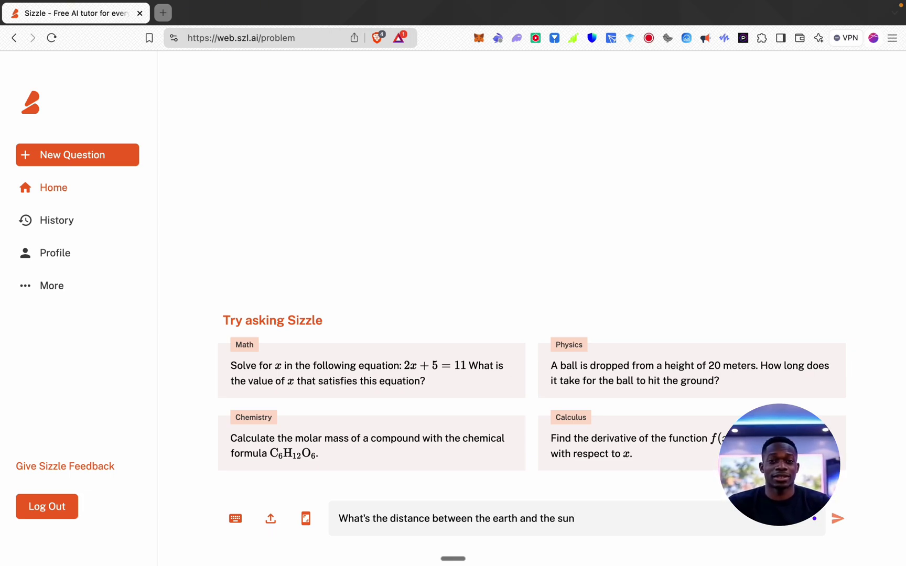
key(Return)
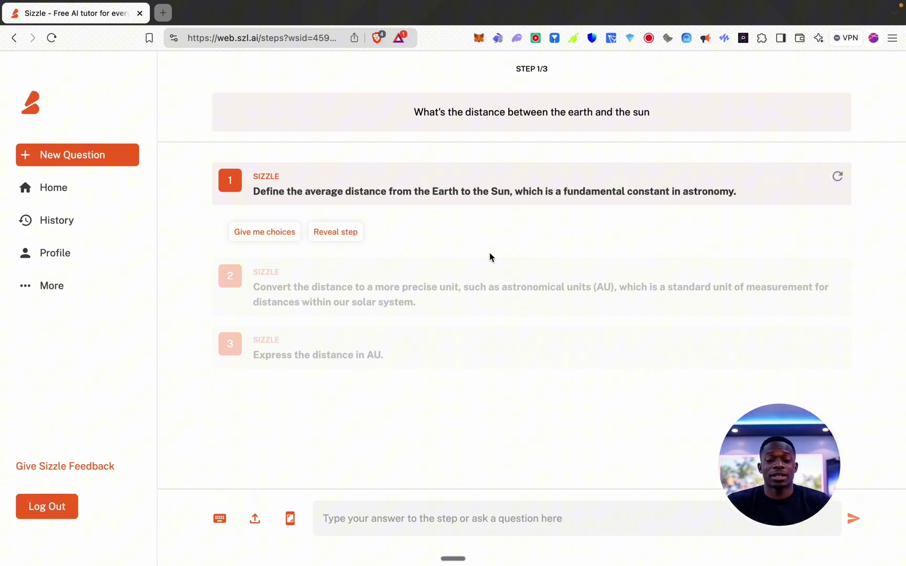
Step: Reveal step 1's answer: about 93 million miles or 149.6 million kilometers
click(266, 237)
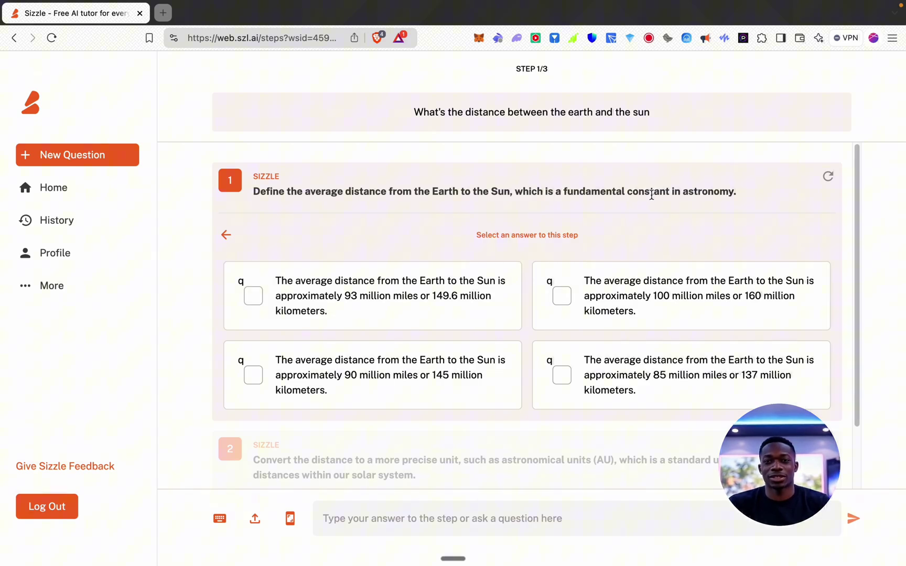
click(226, 234)
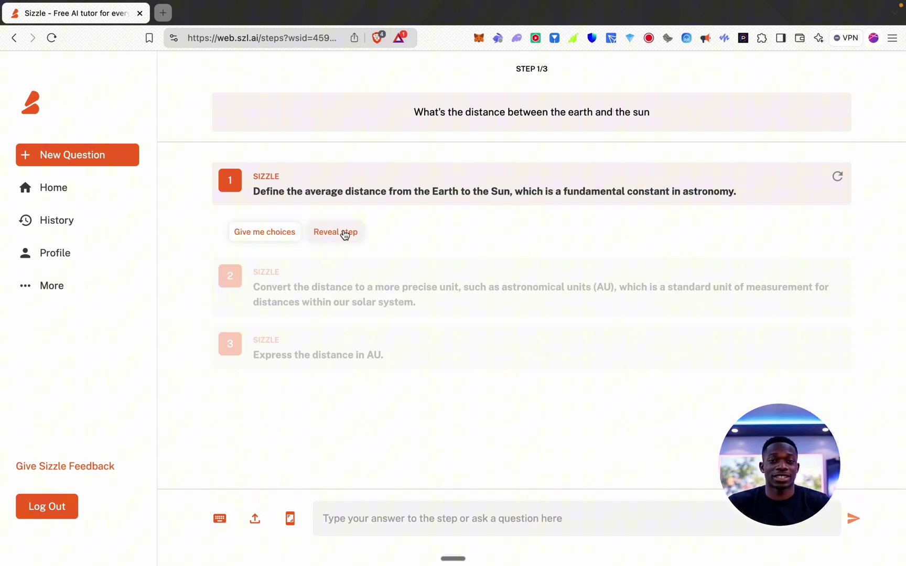
click(342, 232)
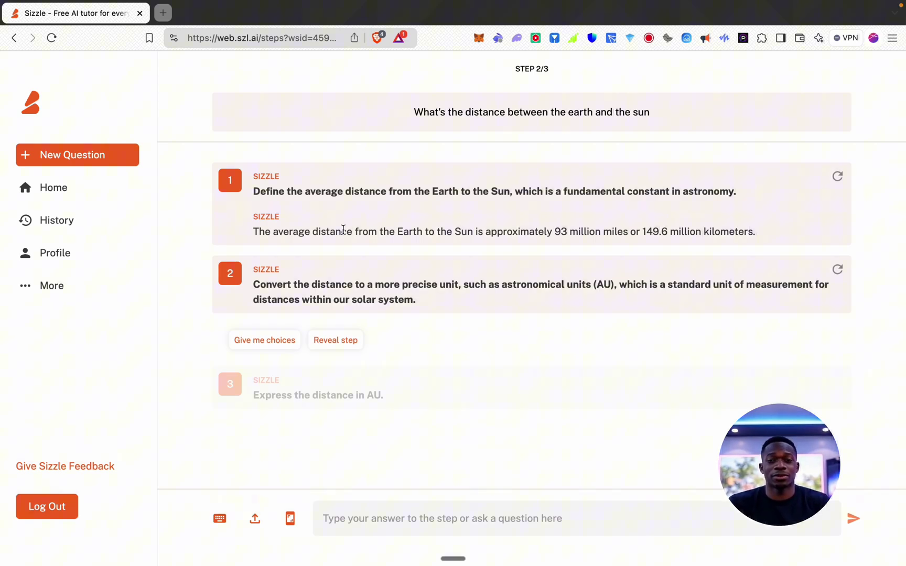
Step: Answer step 2 with the choice '1 AU = 93 million miles or 149.6 million kilometers'
click(279, 347)
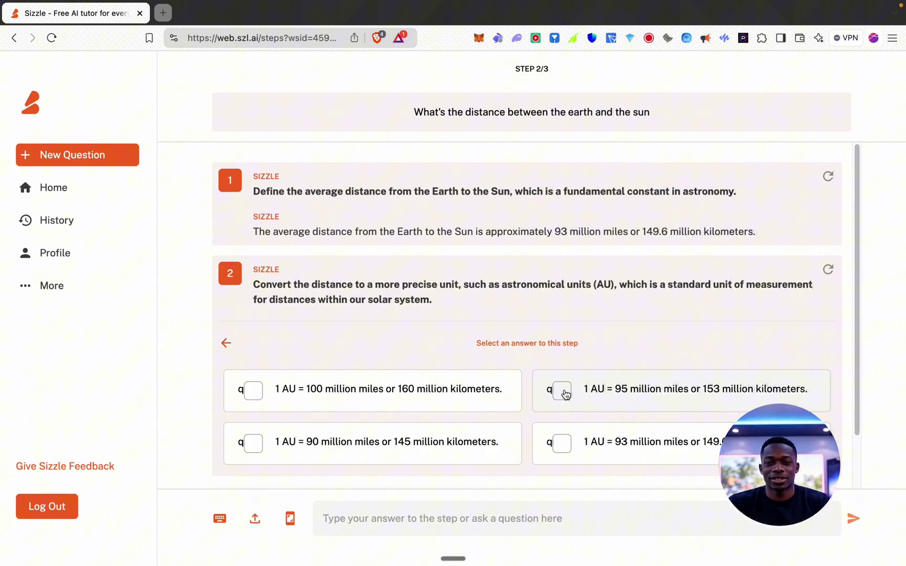
click(563, 446)
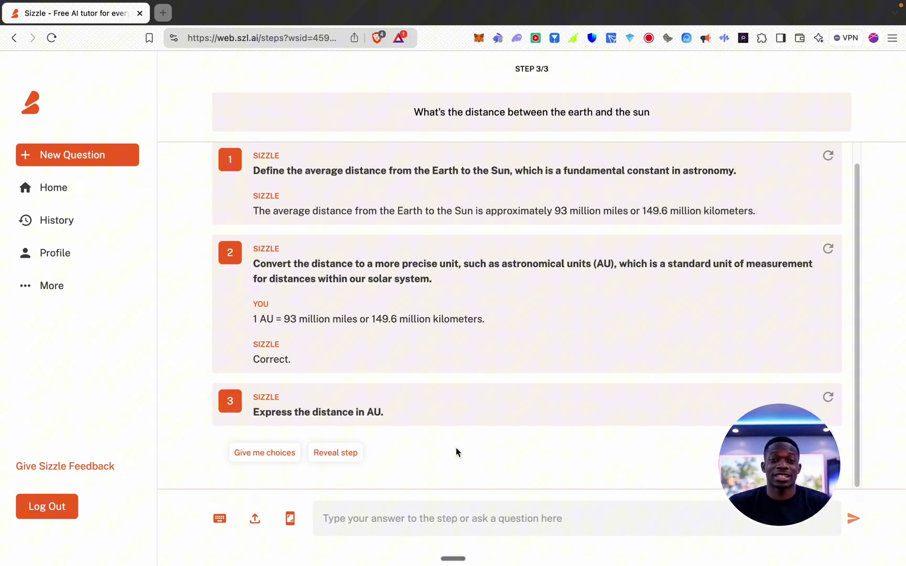
Step: Reveal the final step, concluding the Earth–Sun distance is approximately 1 AU
click(350, 452)
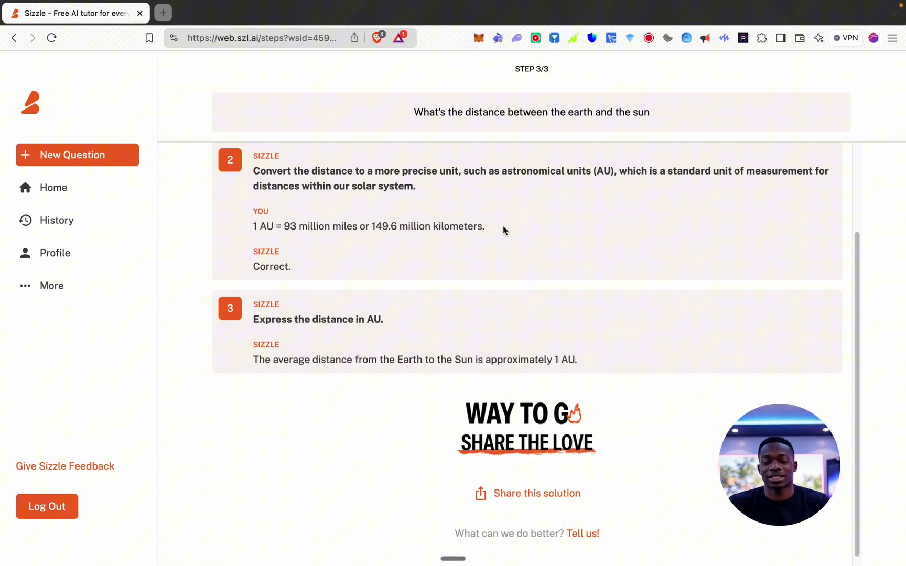
scroll(542, 358, down, 1)
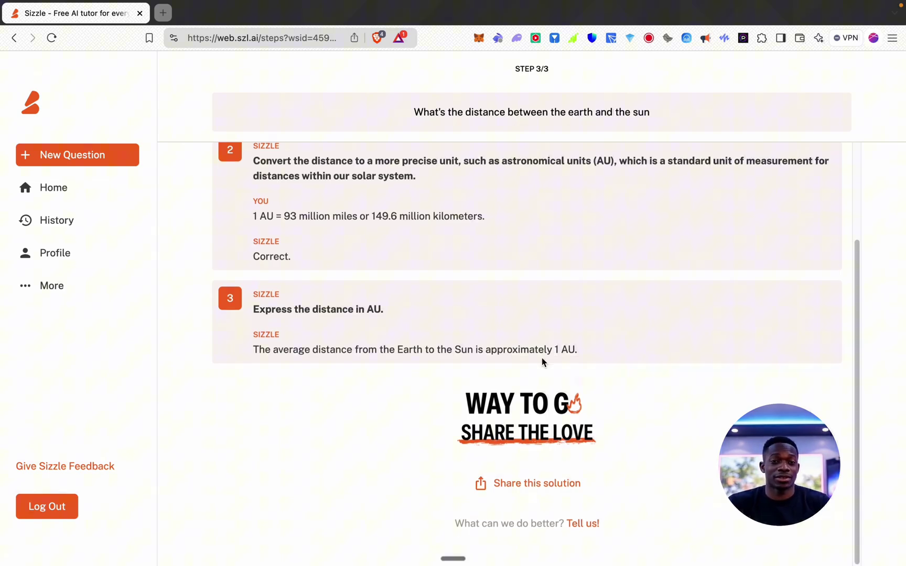
Step: Ask the new question 'What are the use cases of the quadratic formula?'
click(93, 156)
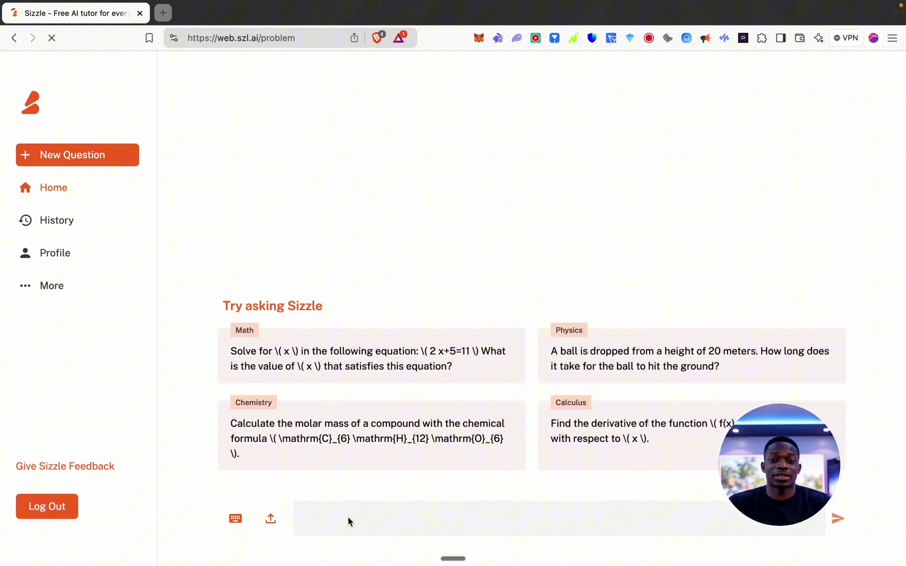
click(347, 517)
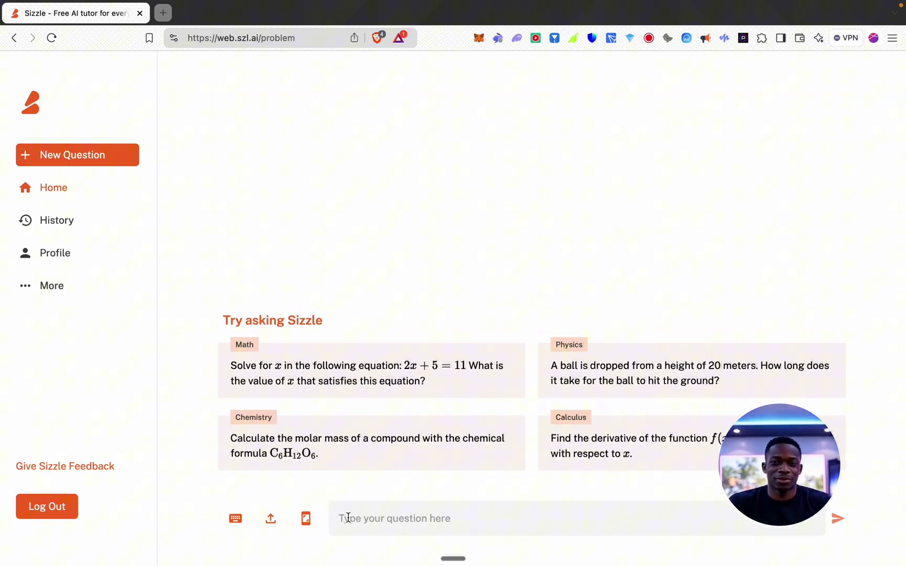
text(What are the us)
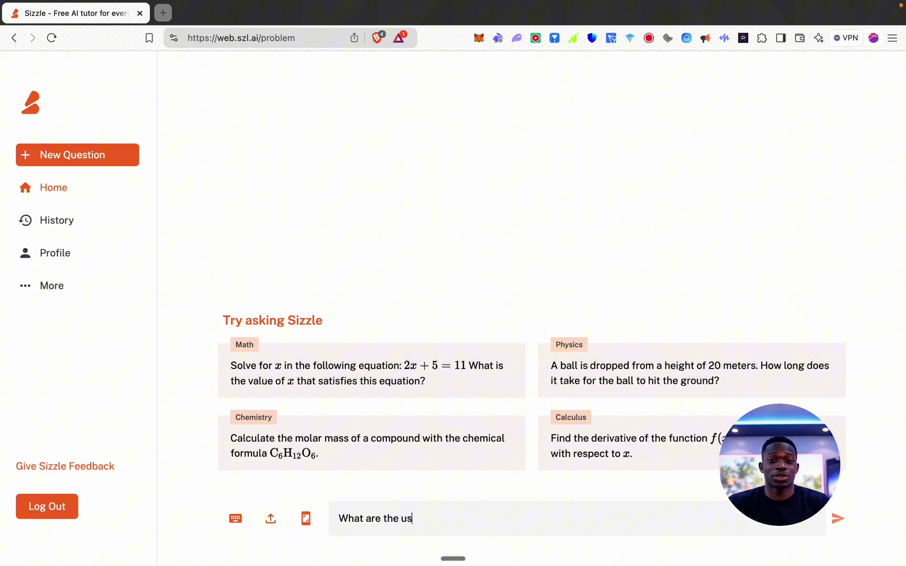
text(e cases of the q)
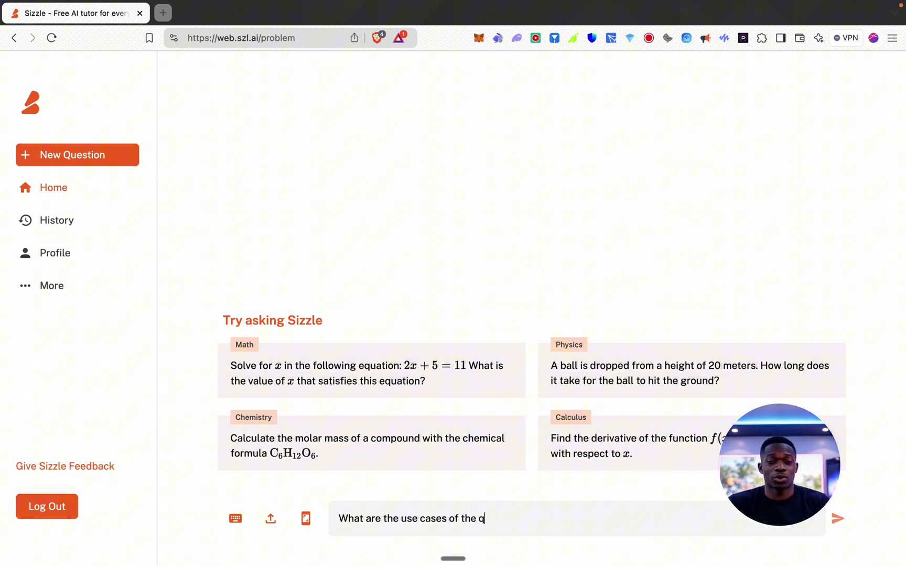
text(uadratic )
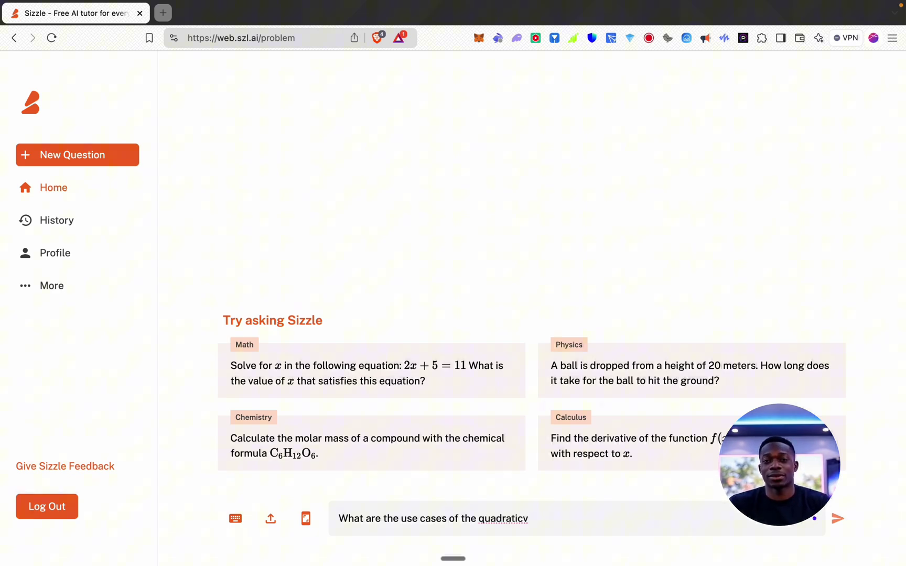
text(formula?)
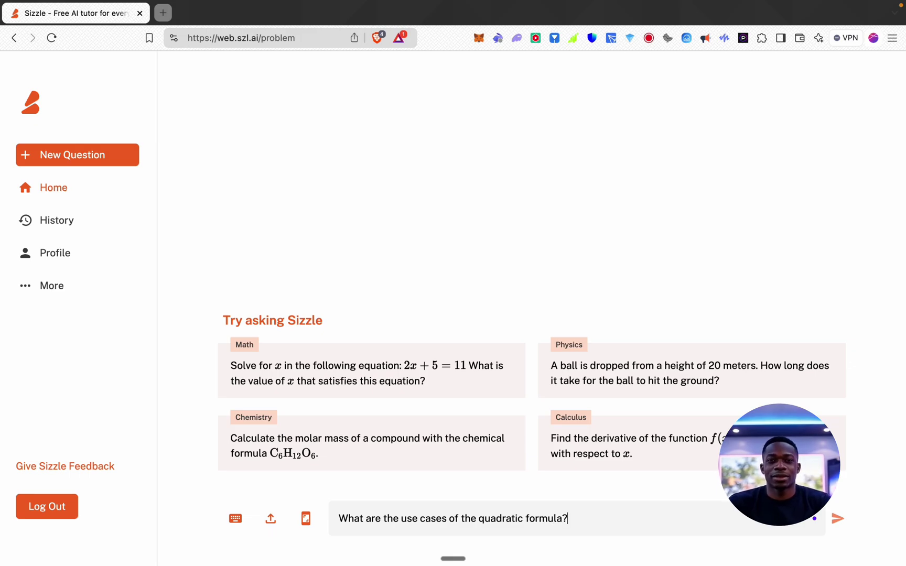
key(Return)
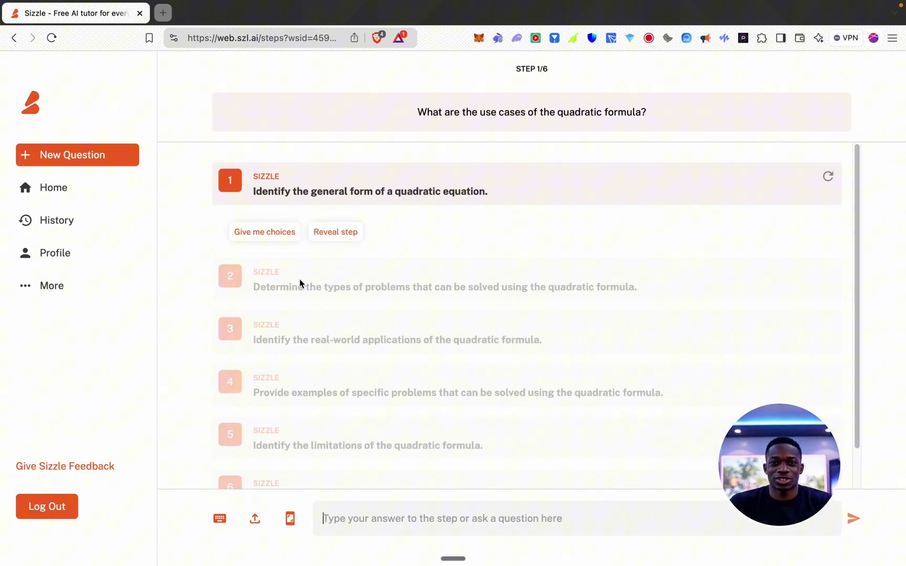
Step: Answer step 1 with the general form ax²+bx+c=0 from the offered choices
click(274, 236)
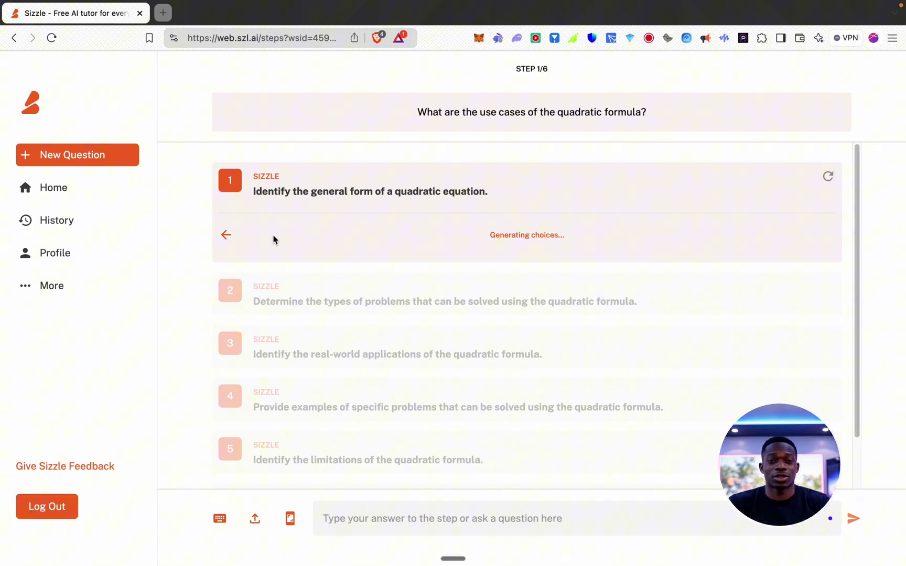
click(434, 282)
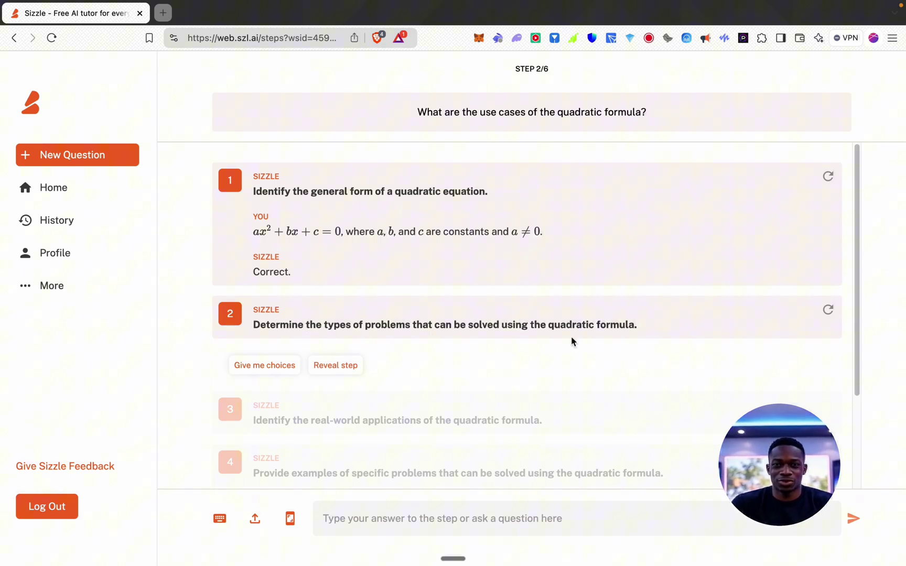
Step: Reveal steps 2 through 6, ending with limitations and alternative methods like factoring and graphing
click(352, 374)
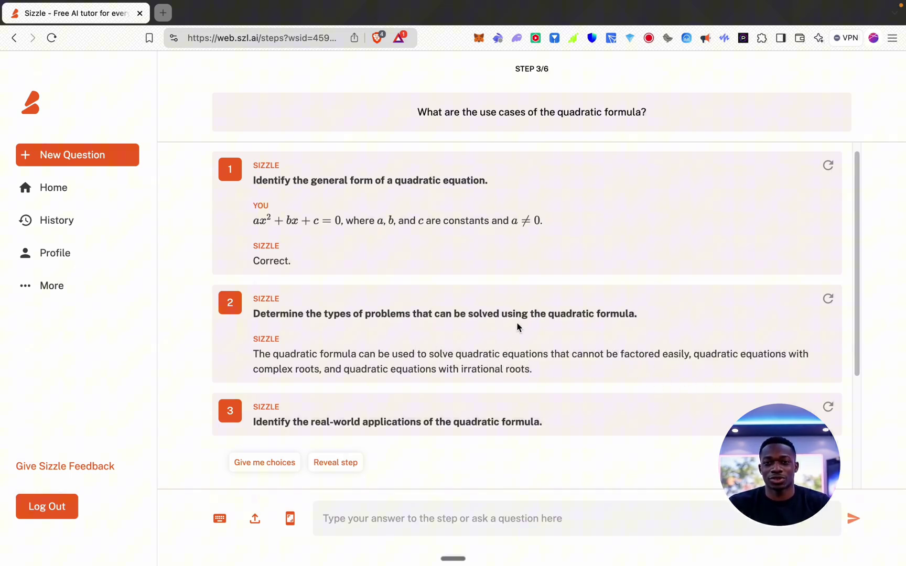
scroll(524, 330, down, 3)
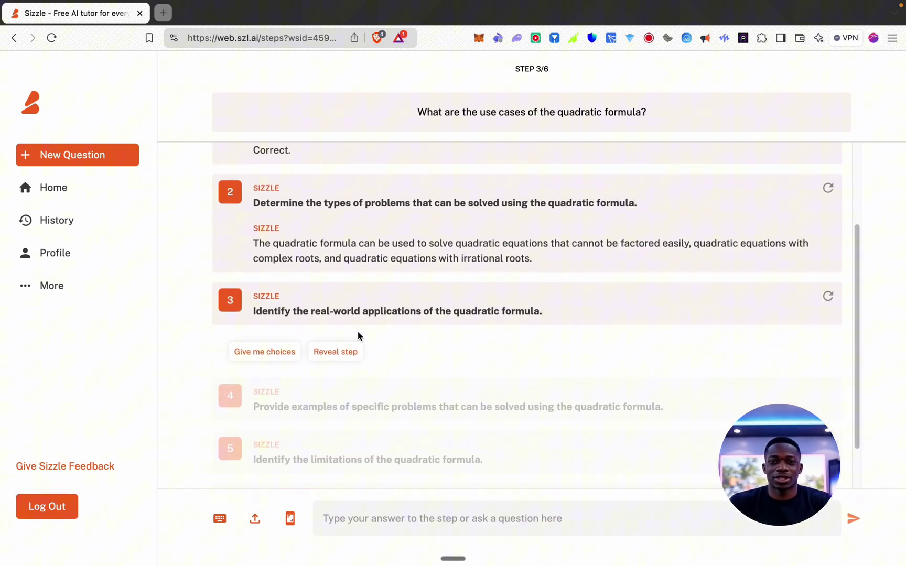
click(340, 351)
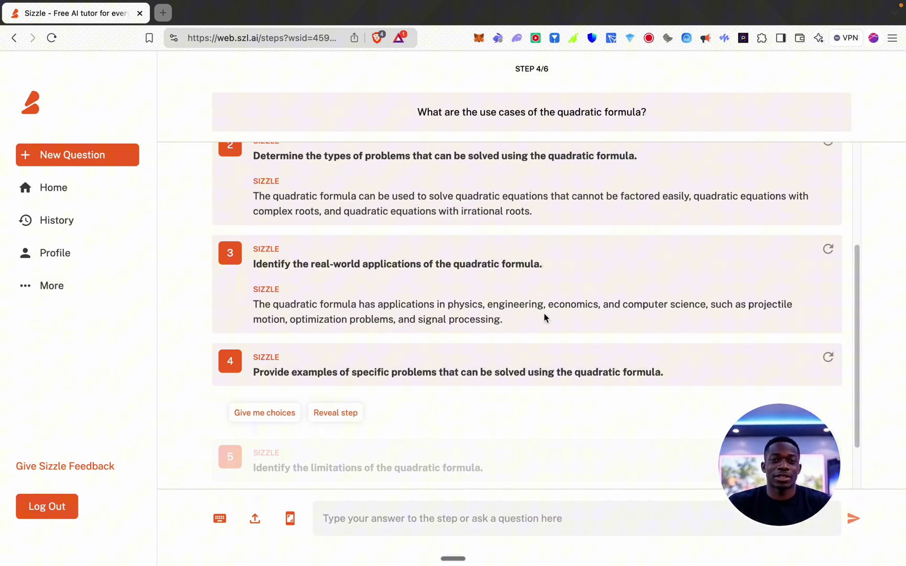
scroll(544, 317, down, 2)
click(333, 355)
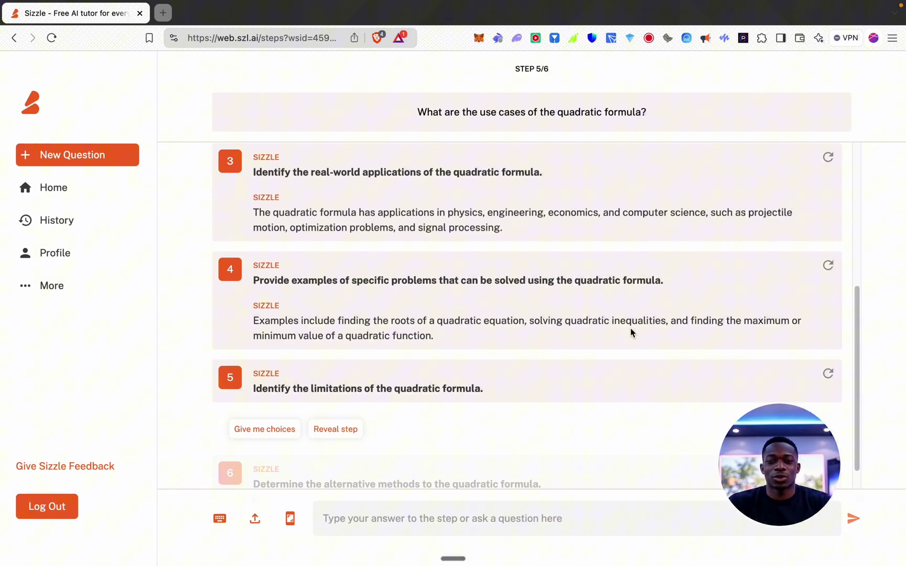
scroll(630, 330, down, 1)
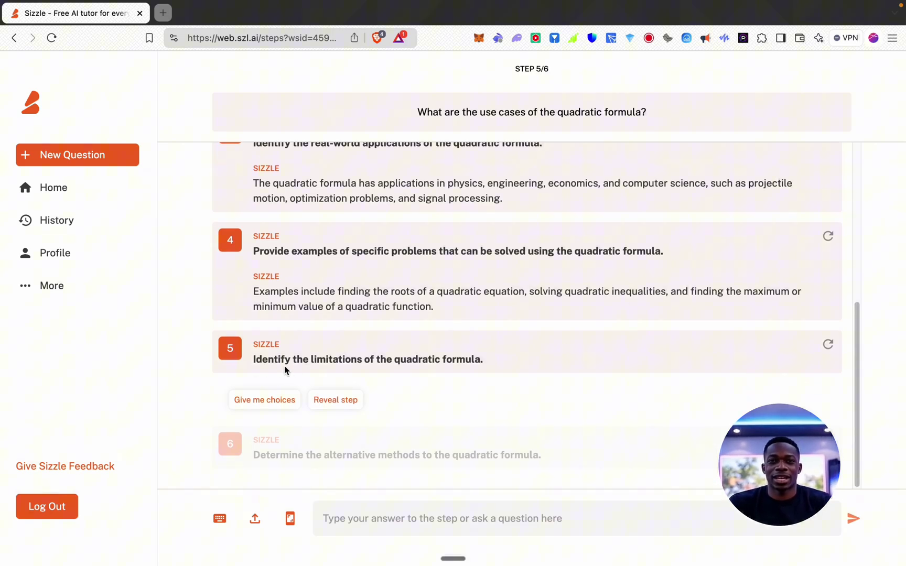
click(327, 403)
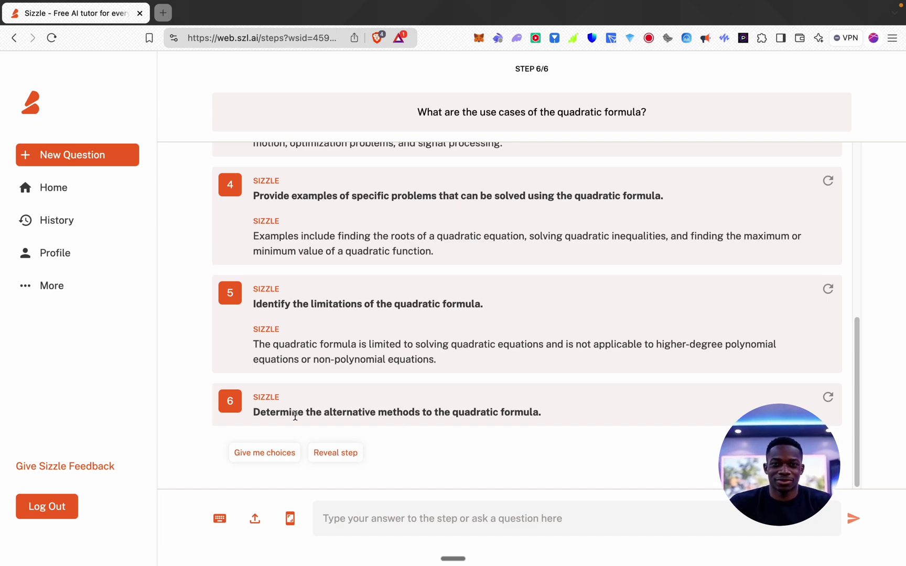
click(340, 451)
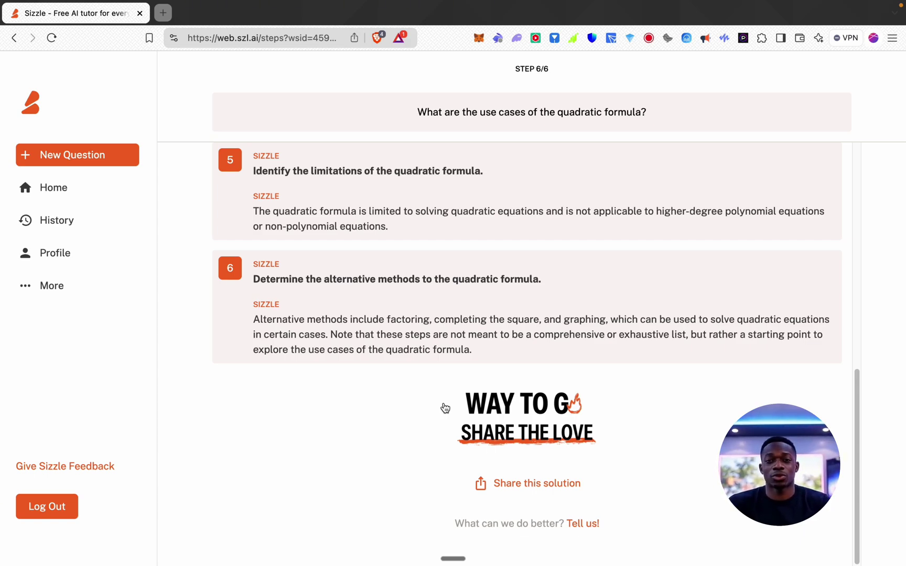
Step: Ask 'Why do they drive on the left in the UK?' and proceed past the missing-context warning
click(445, 408)
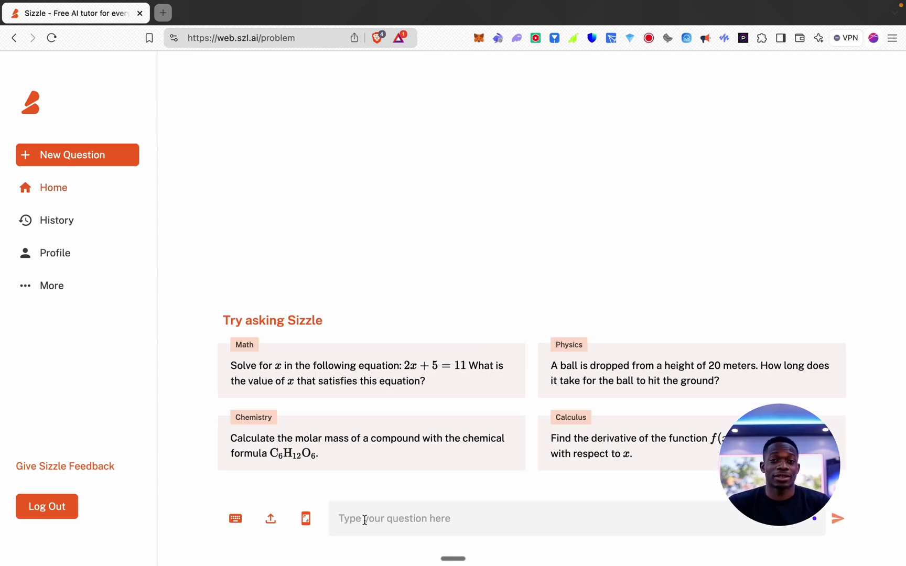
text(Why )
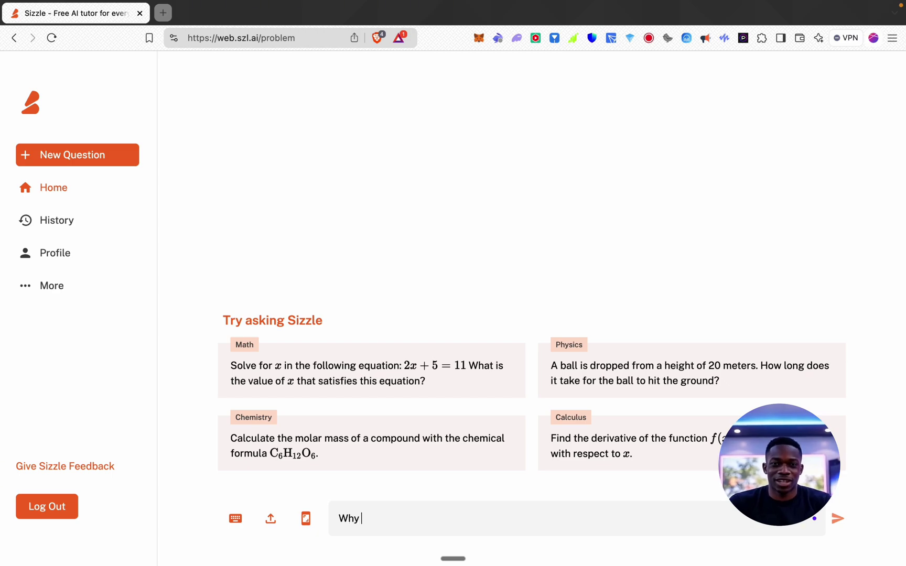
text(do they drive on the)
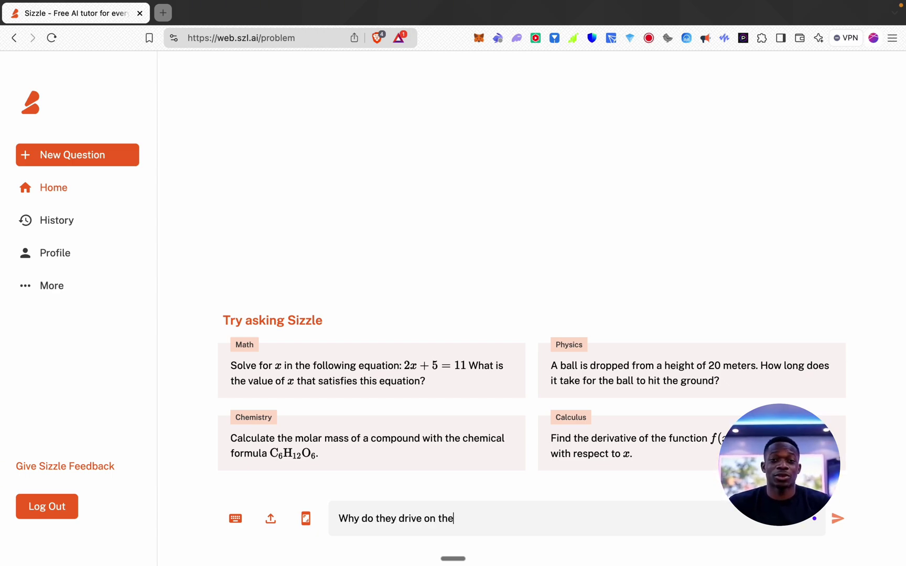
text( left in the UK?)
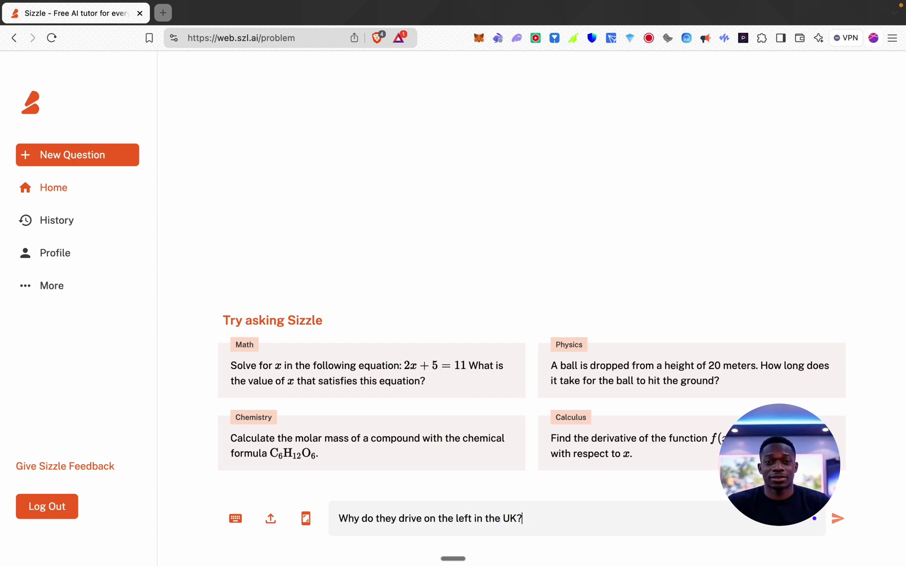
key(Return)
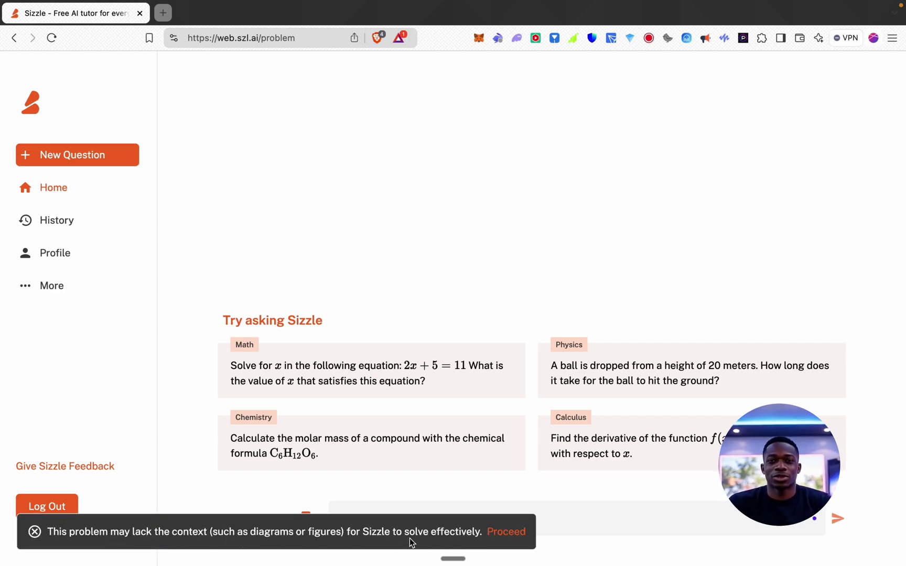
click(498, 535)
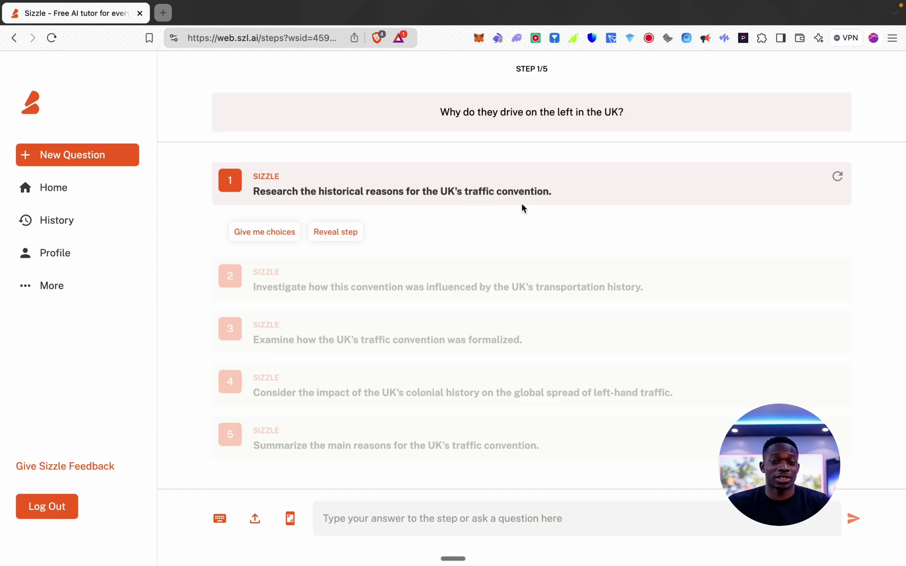
Step: Reveal step 1's answer about knights keeping their sword arm free, then list step 2's choices
click(341, 231)
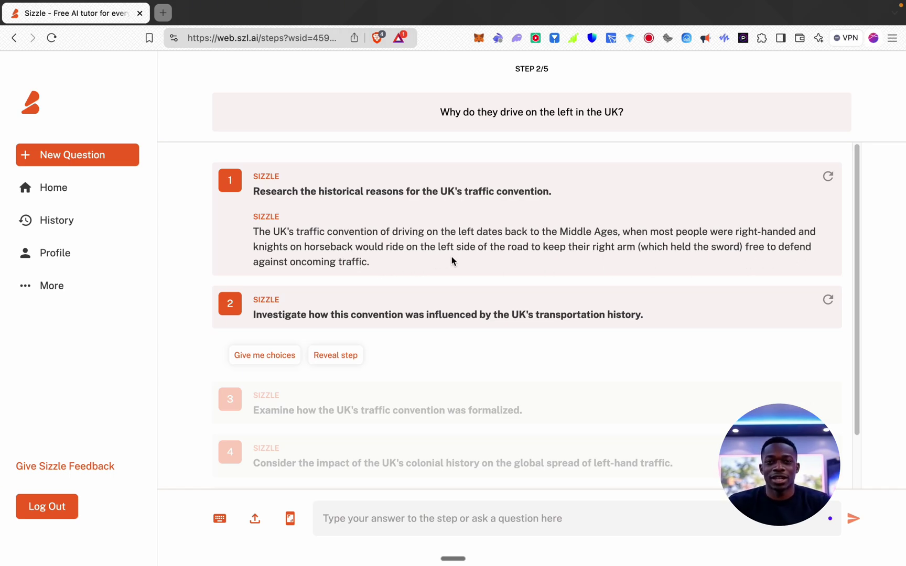
scroll(451, 256, down, 2)
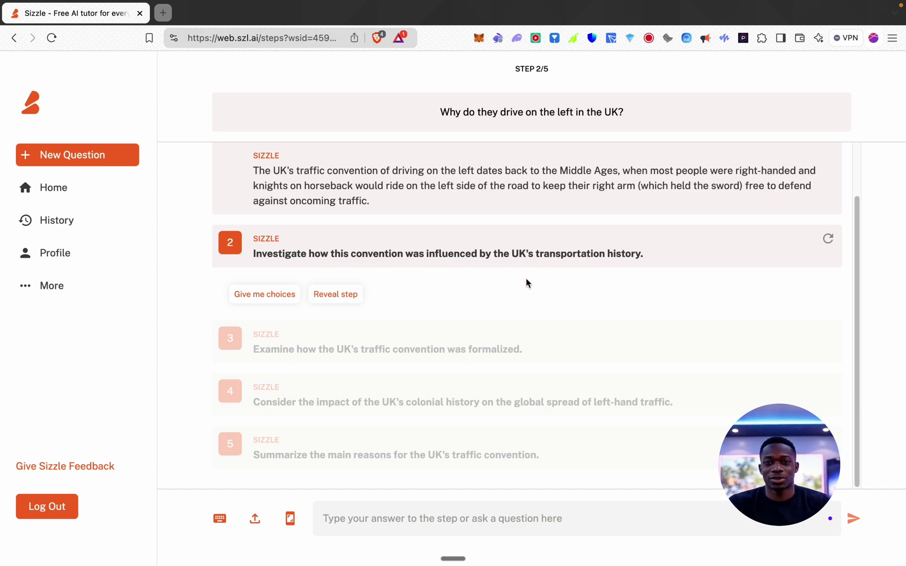
click(268, 298)
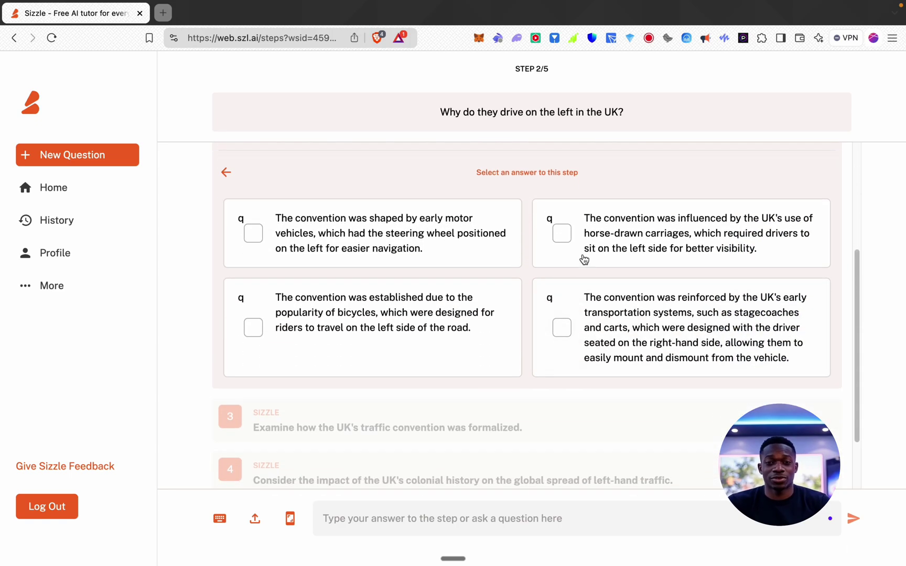
Step: Try the carriages, motor vehicles and bicycles answers until stagecoaches and carts is marked correct
click(583, 259)
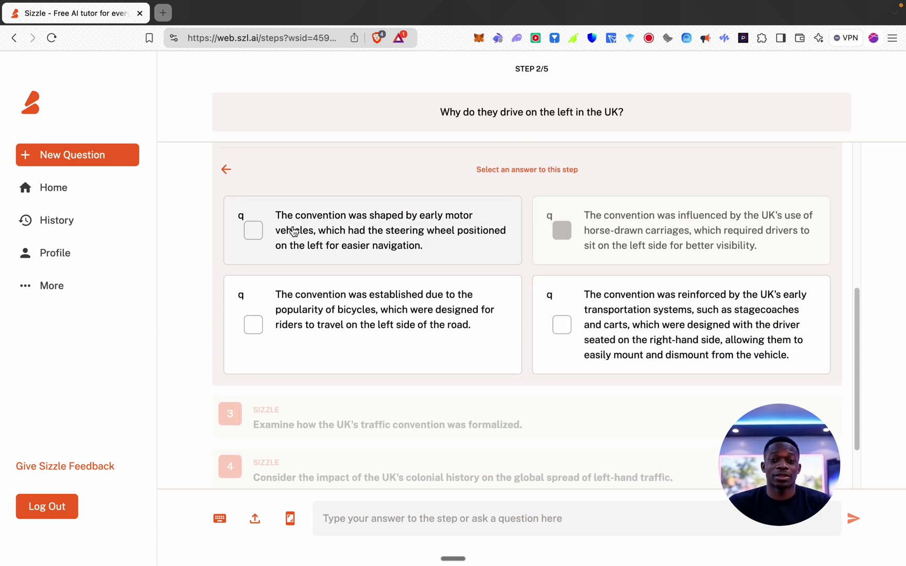
click(256, 233)
click(251, 308)
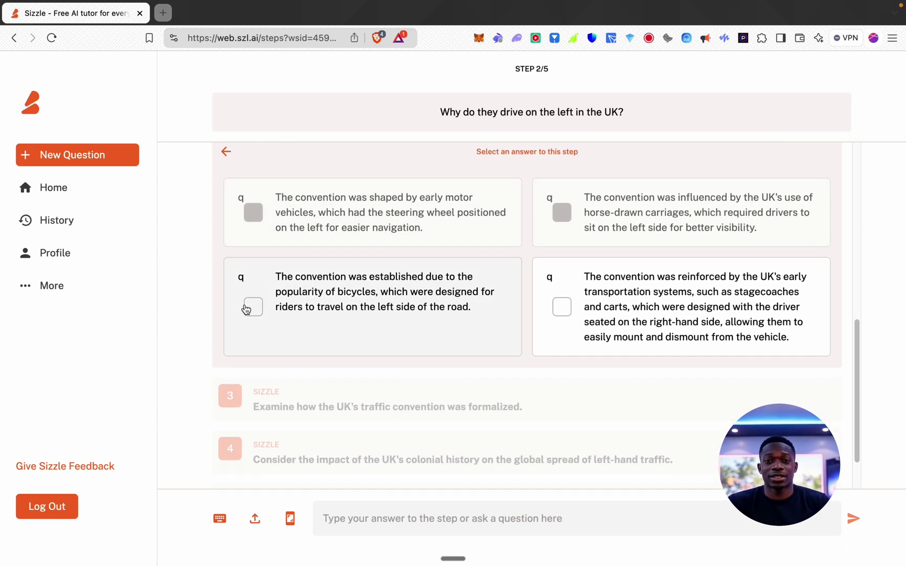
click(561, 417)
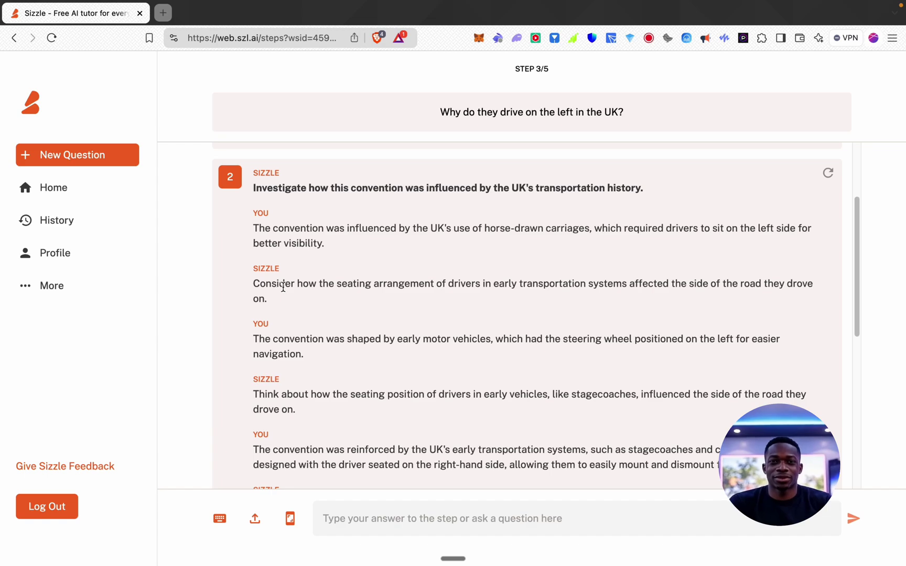
scroll(435, 333, down, 1)
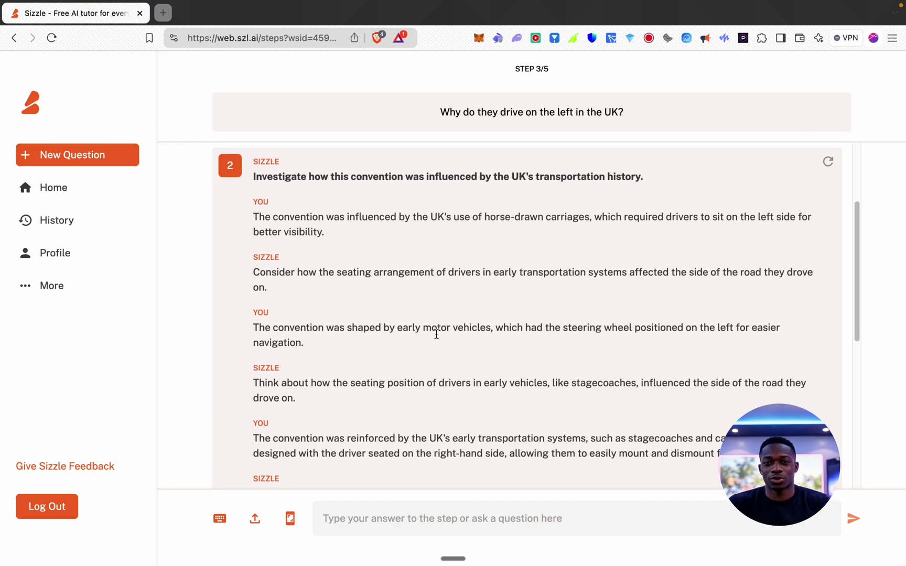
scroll(460, 368, down, 2)
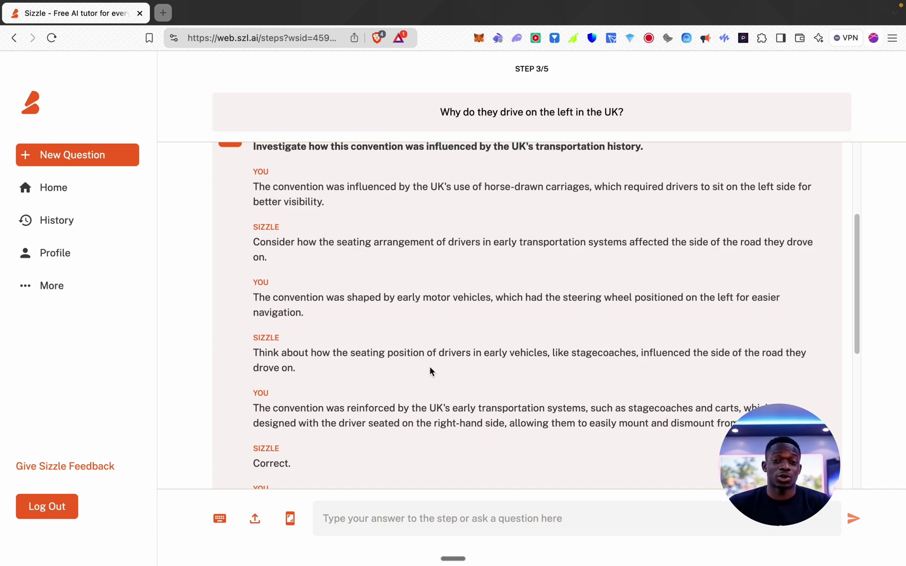
scroll(430, 371, down, 5)
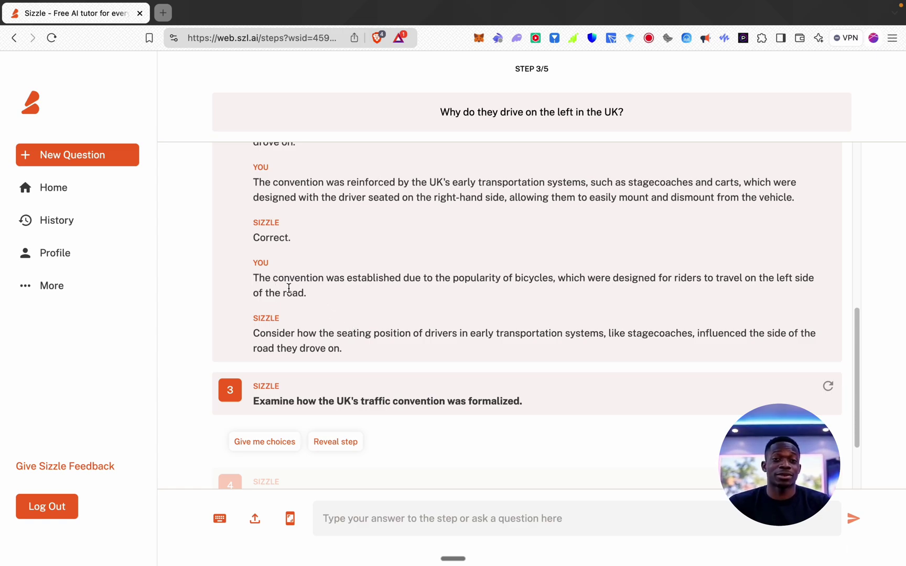
scroll(329, 283, up, 2)
scroll(262, 341, down, 1)
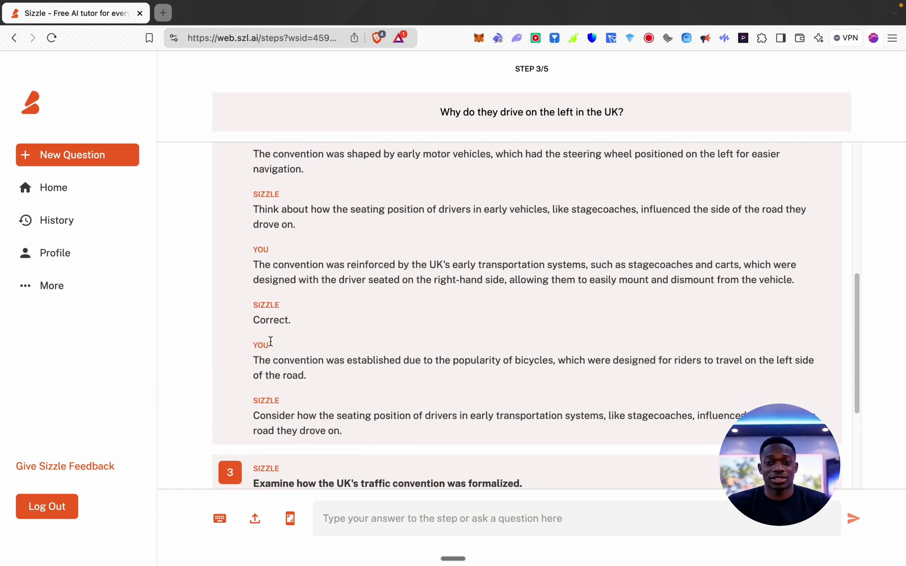
scroll(336, 325, down, 2)
scroll(276, 364, down, 1)
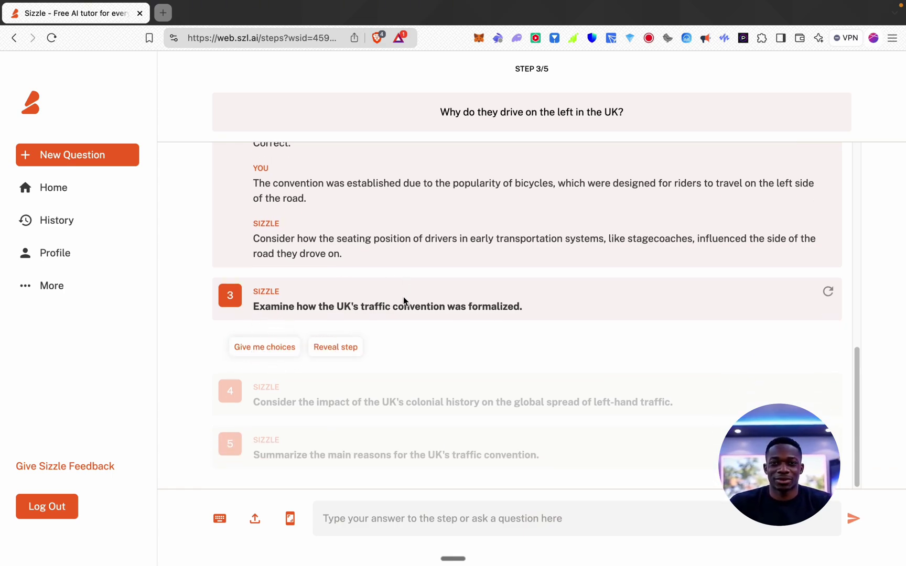
Step: Reveal steps 3 and 4, then the final summary naming historical, practical and colonial factors
click(325, 348)
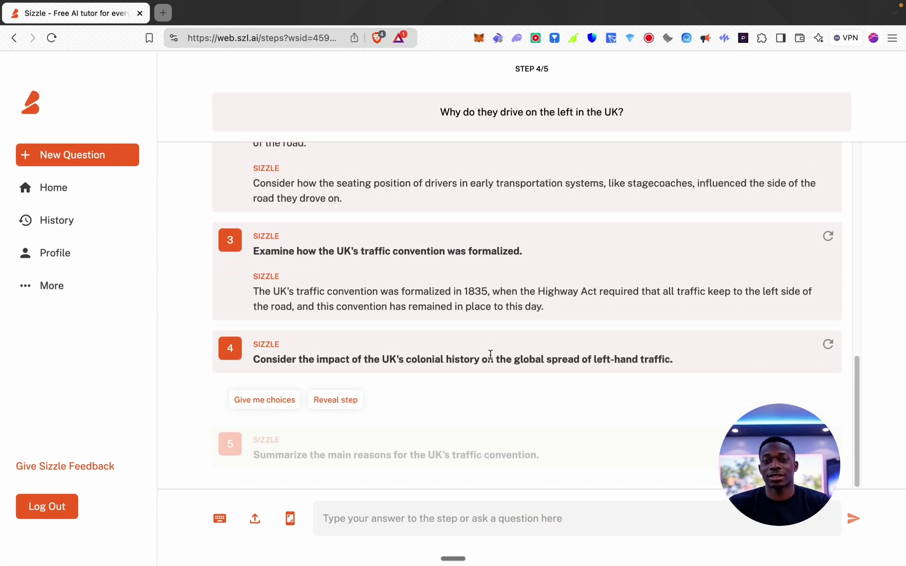
click(338, 399)
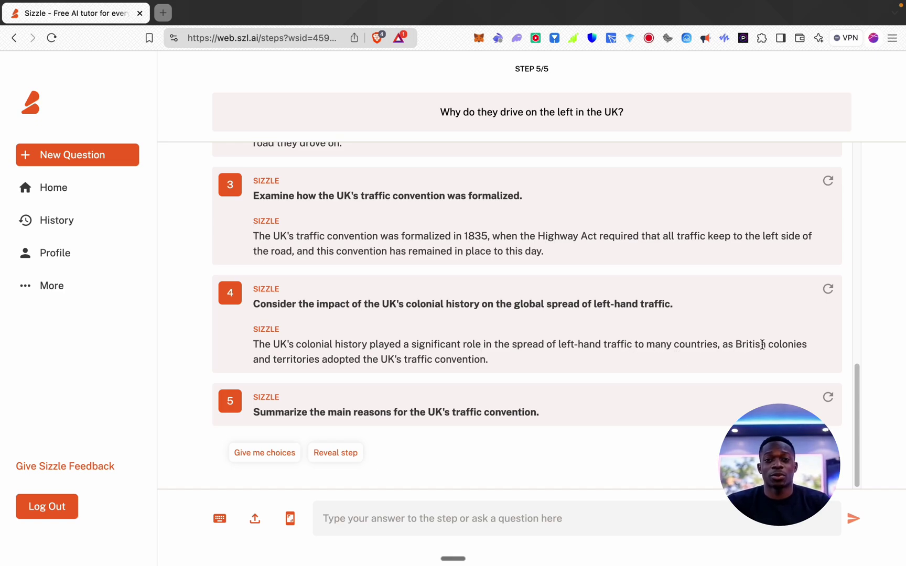
click(332, 459)
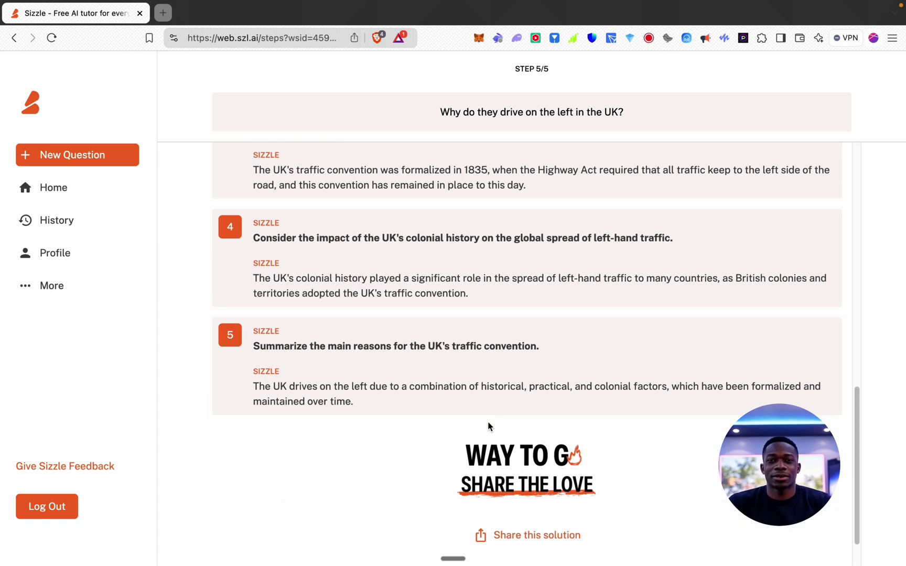
scroll(633, 355, up, 7)
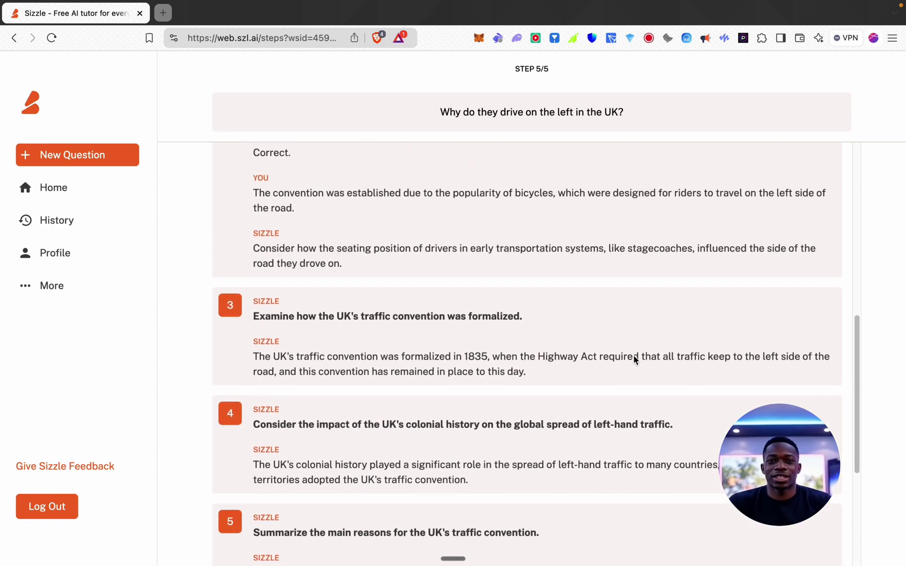
scroll(633, 356, up, 4)
scroll(633, 357, down, 11)
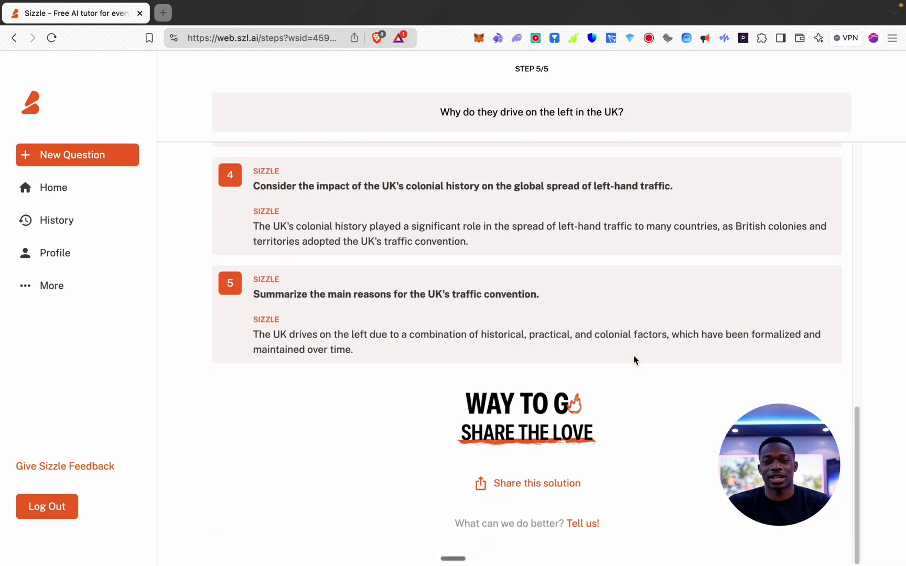